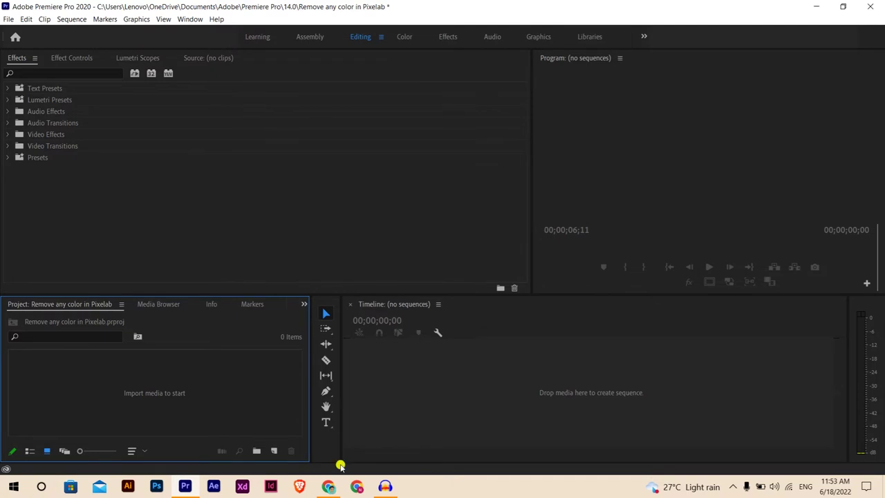
# Step: Watch the KGF Chapter 2 trailer in Chrome, then return to Premiere Pro
pyautogui.click(328, 487)
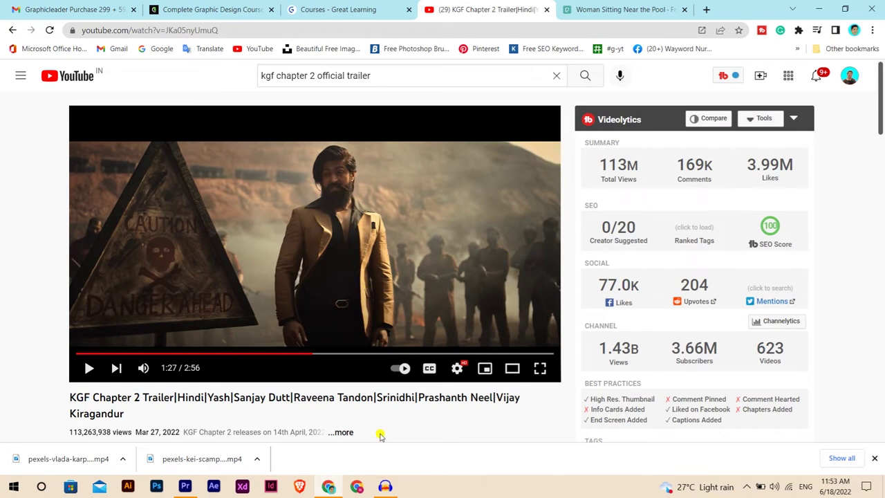
pyautogui.click(184, 486)
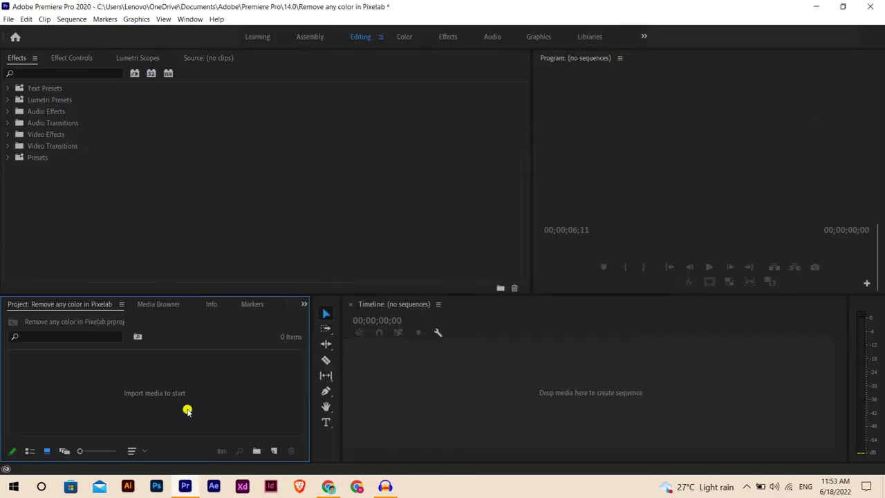
# Step: Import Screenshot (765) from Pictures > Screenshots and drag it into a new sequence
pyautogui.doubleClick(187, 410)
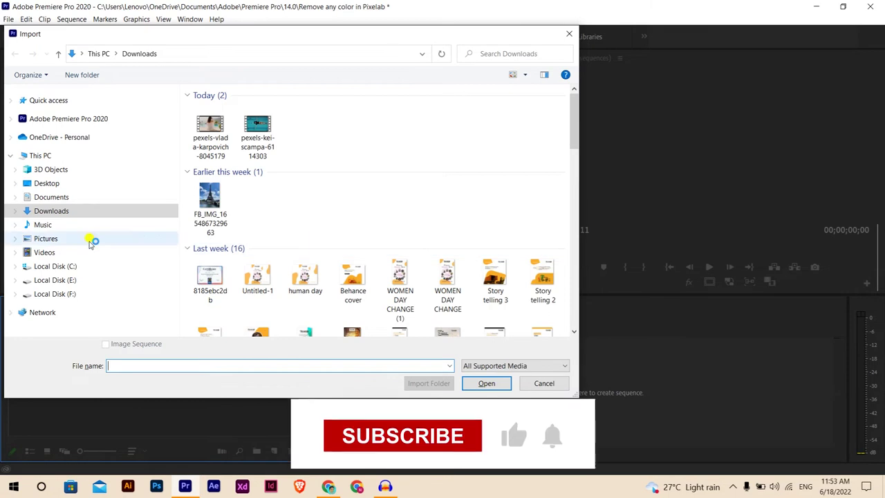
pyautogui.click(54, 197)
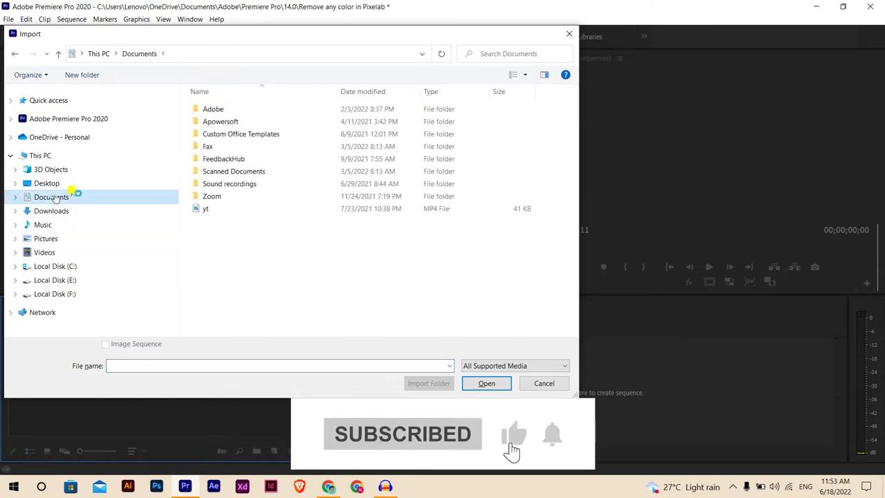
pyautogui.click(61, 239)
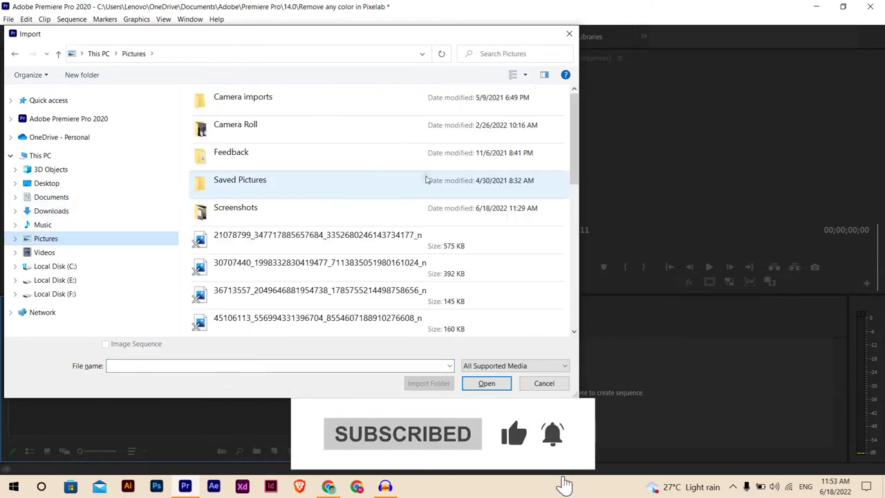
pyautogui.click(239, 207)
pyautogui.doubleClick(240, 209)
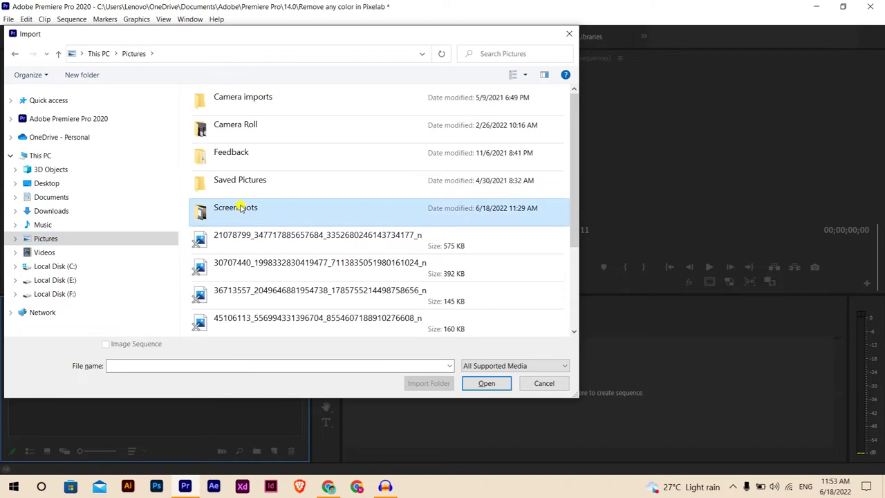
pyautogui.scroll(-3, 401, 254)
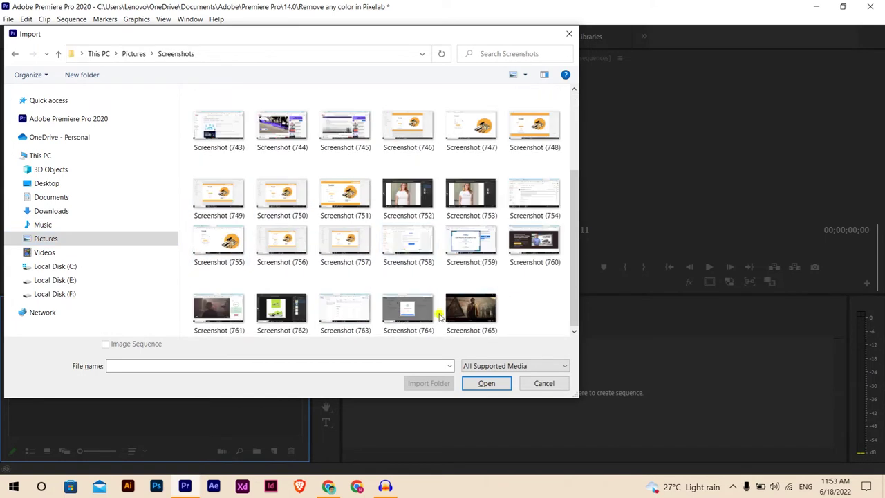
pyautogui.click(462, 316)
pyautogui.click(486, 382)
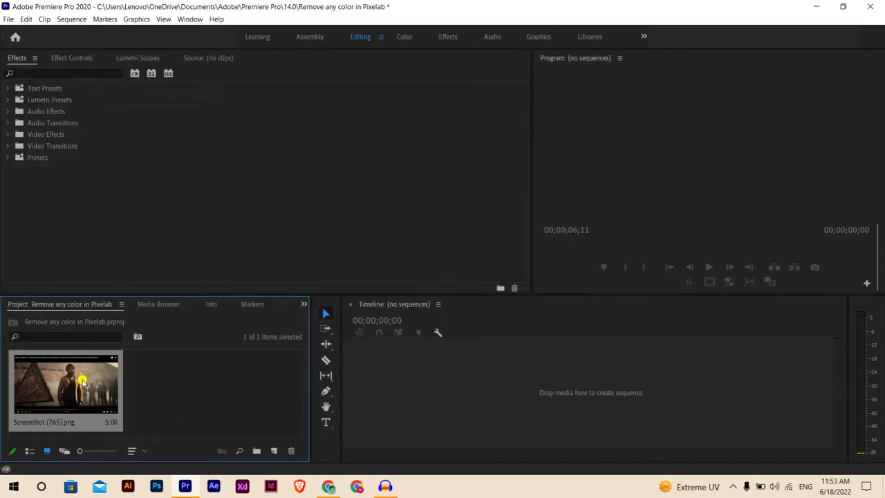
pyautogui.moveTo(82, 380); pyautogui.dragTo(454, 359)
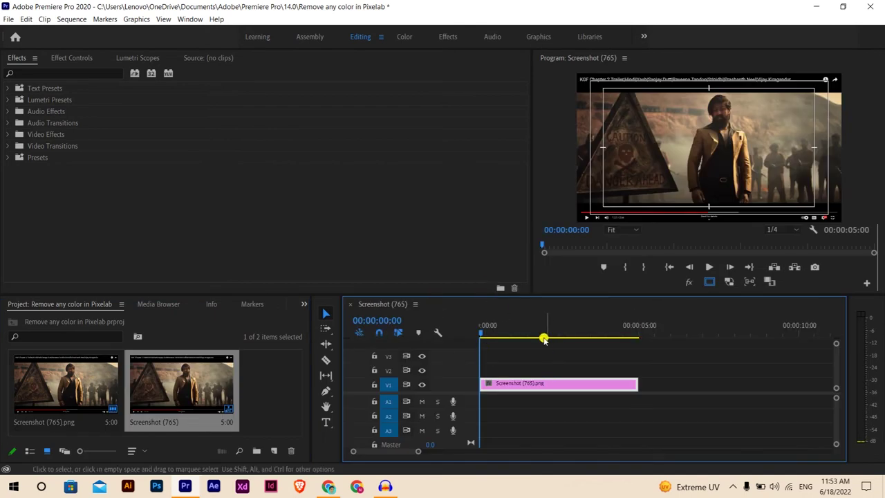
# Step: Scale up the Screenshot (765) still in the Program monitor to crop out the browser page
pyautogui.click(702, 128)
pyautogui.click(702, 128)
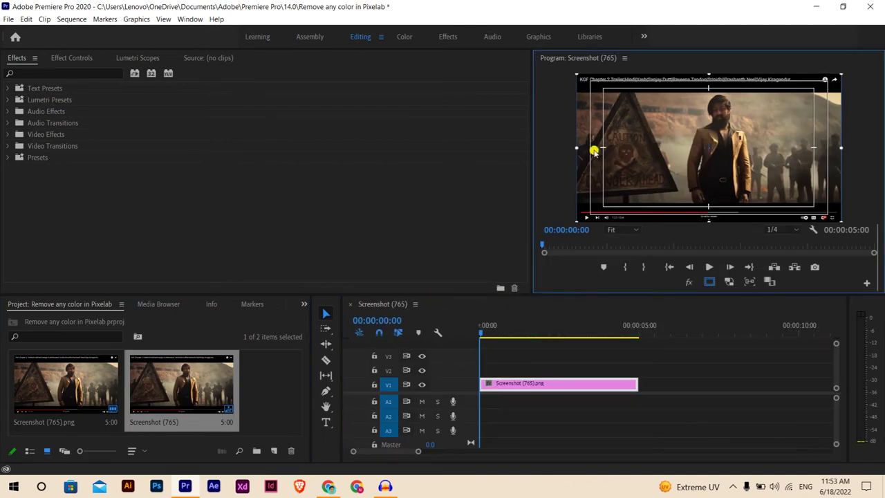
pyautogui.moveTo(571, 146); pyautogui.dragTo(427, 143)
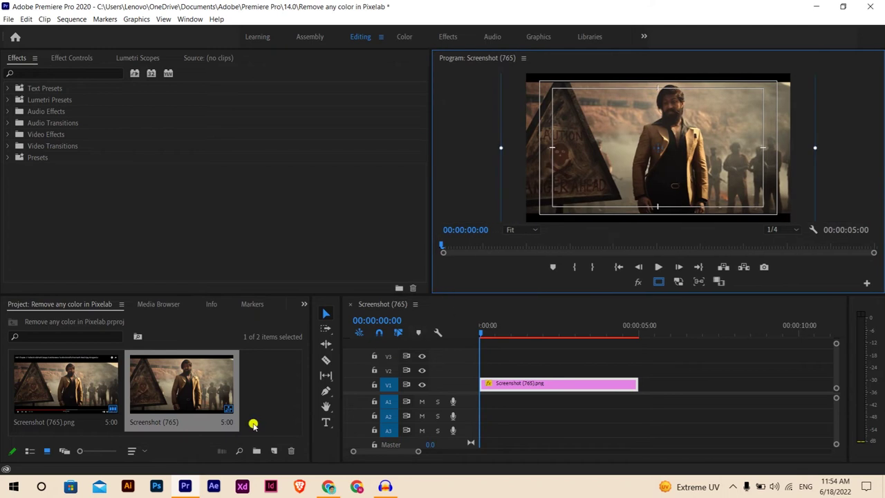
pyautogui.click(252, 424)
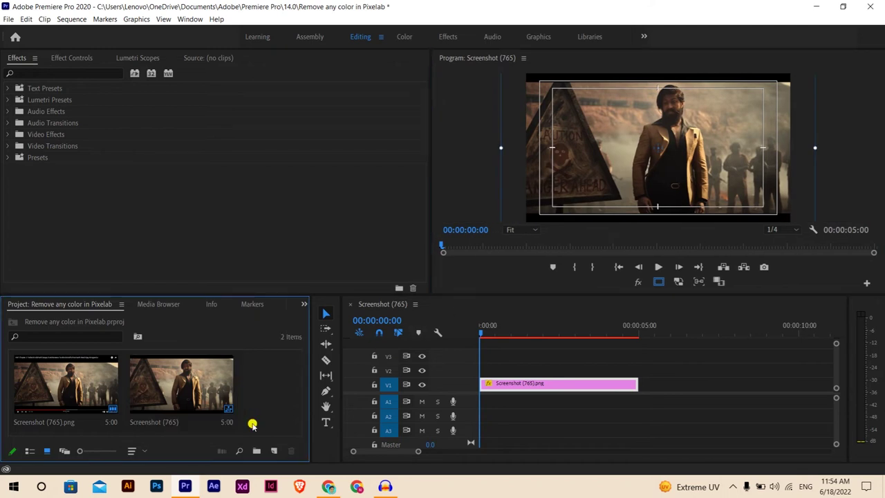
pyautogui.doubleClick(252, 424)
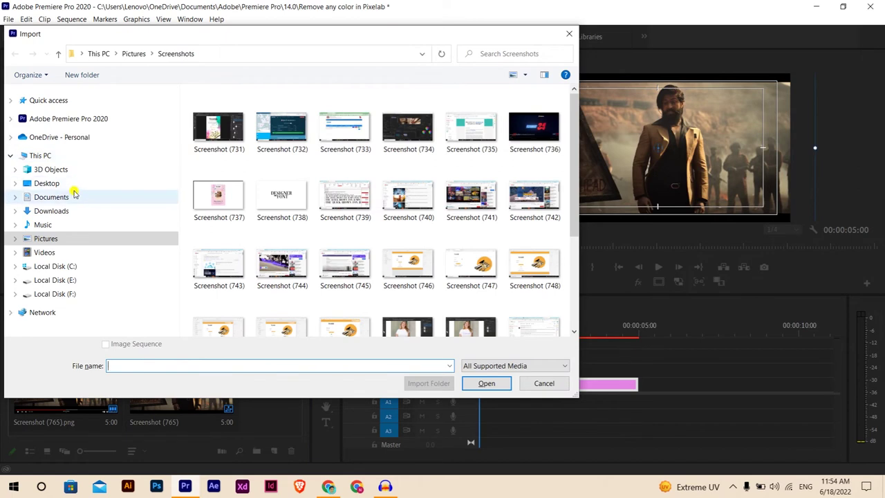
# Step: Import pexels-kei-scampa-6114303 from Downloads and place it on V1 after the still
pyautogui.click(61, 210)
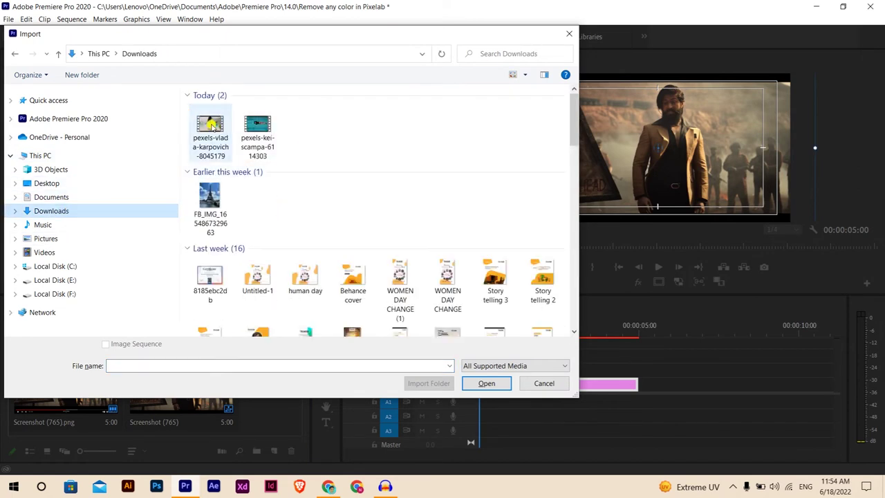
pyautogui.click(254, 126)
pyautogui.click(547, 433)
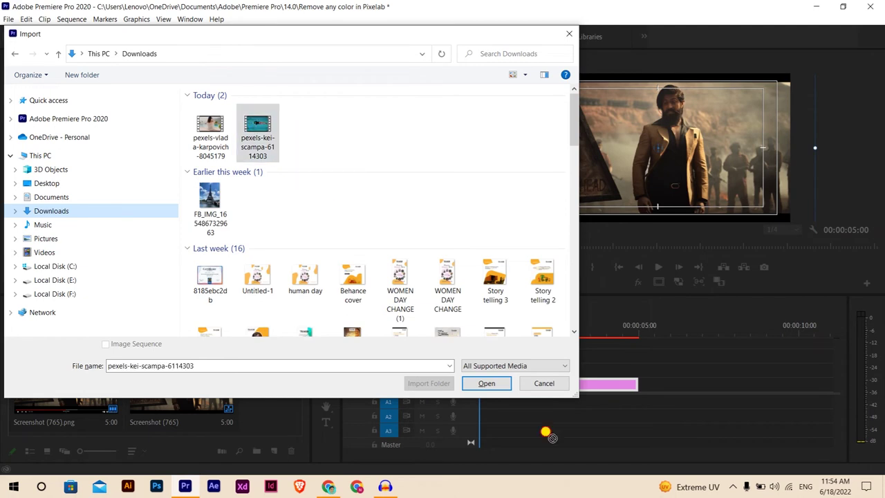
pyautogui.click(488, 383)
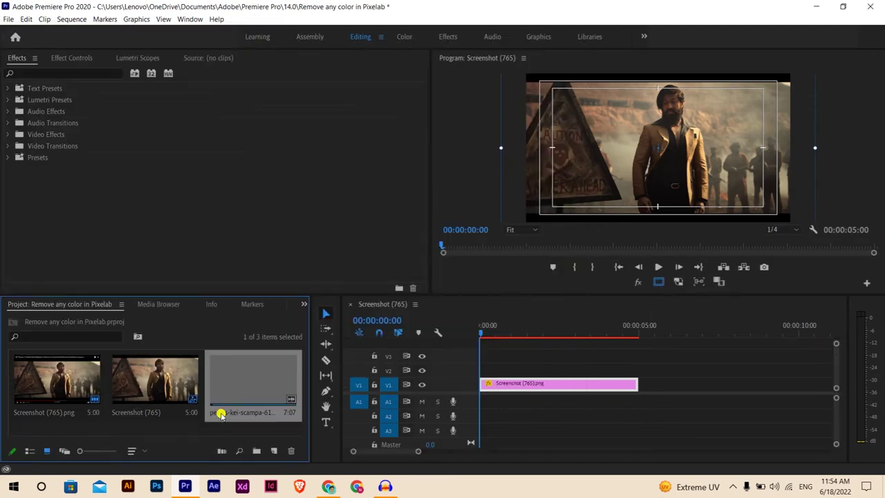
pyautogui.moveTo(220, 384); pyautogui.dragTo(638, 389)
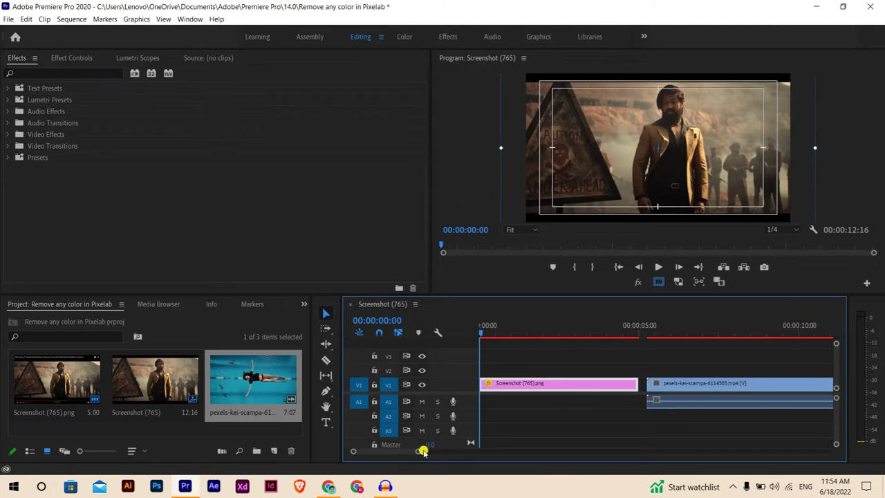
pyautogui.moveTo(417, 451); pyautogui.dragTo(491, 451)
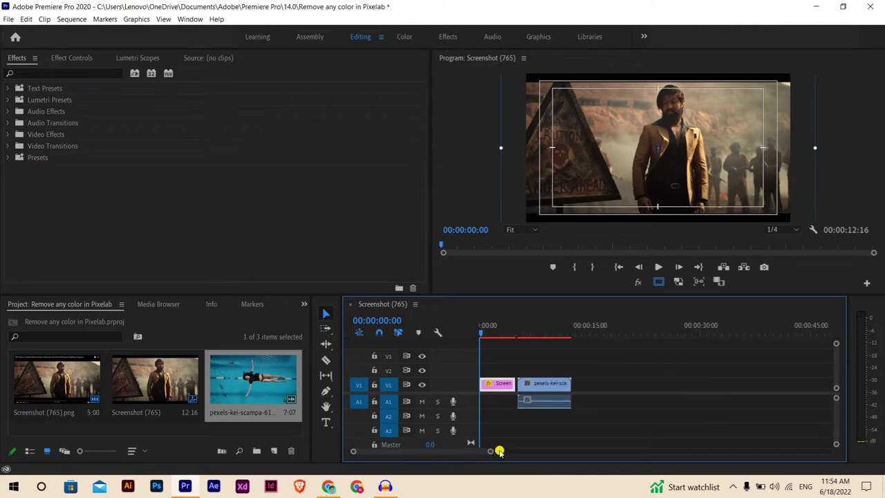
pyautogui.moveTo(481, 332); pyautogui.dragTo(522, 333)
# Step: Create a 1920x1080 adjustment layer and trim it on V2 to span the pool clip
pyautogui.click(276, 451)
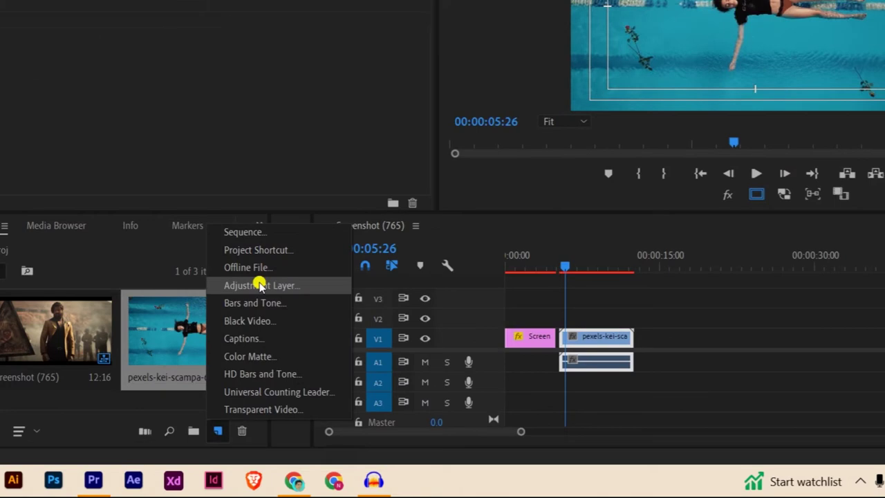
pyautogui.click(303, 345)
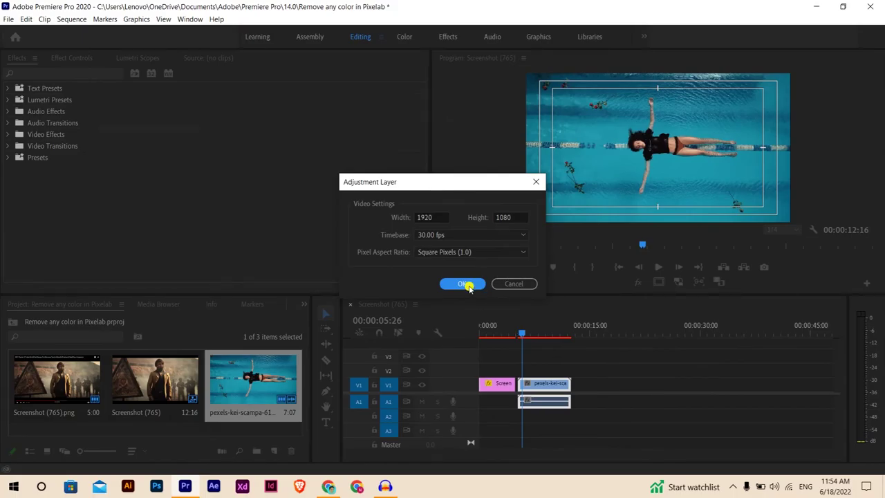
pyautogui.click(464, 284)
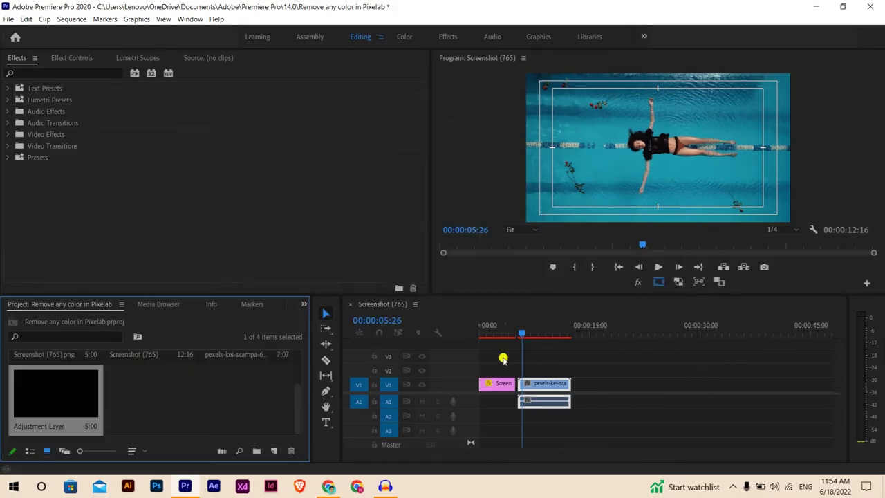
pyautogui.moveTo(51, 403); pyautogui.dragTo(570, 367)
pyautogui.moveTo(493, 448); pyautogui.dragTo(471, 447)
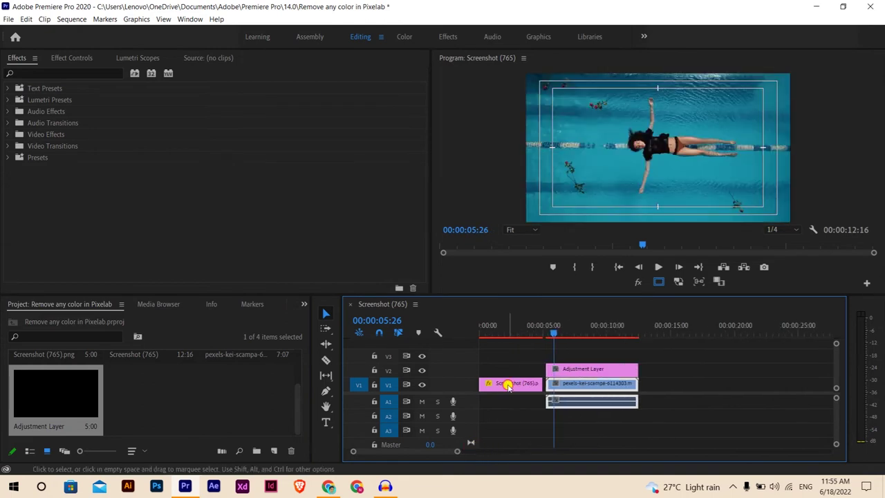
pyautogui.click(506, 384)
# Step: Compare the KGF still as reference against the pool footage at 00:00:06:07
pyautogui.click(514, 336)
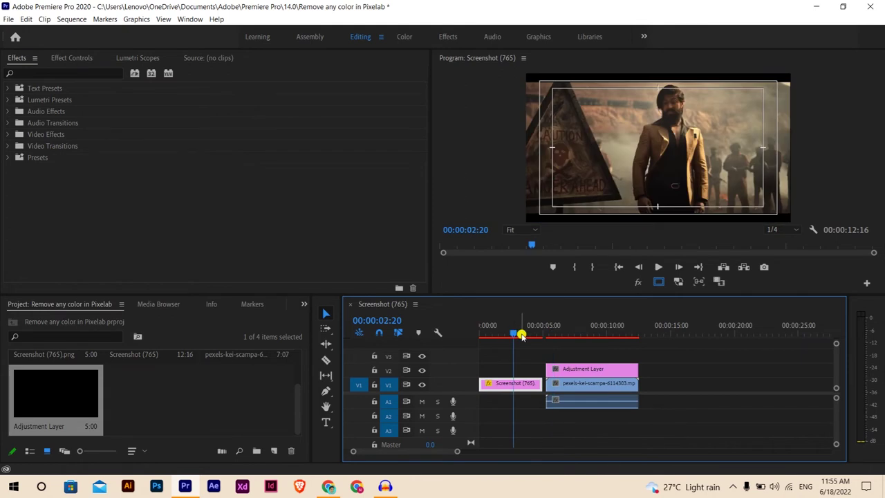
pyautogui.click(718, 281)
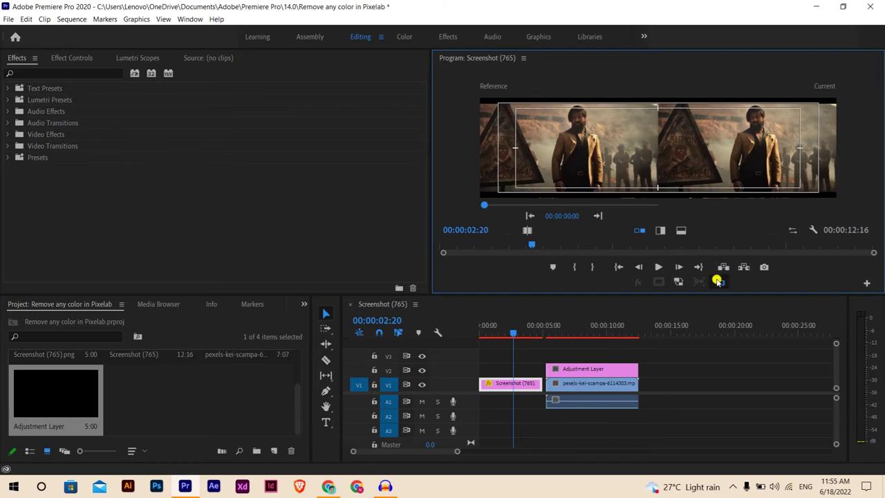
pyautogui.click(560, 334)
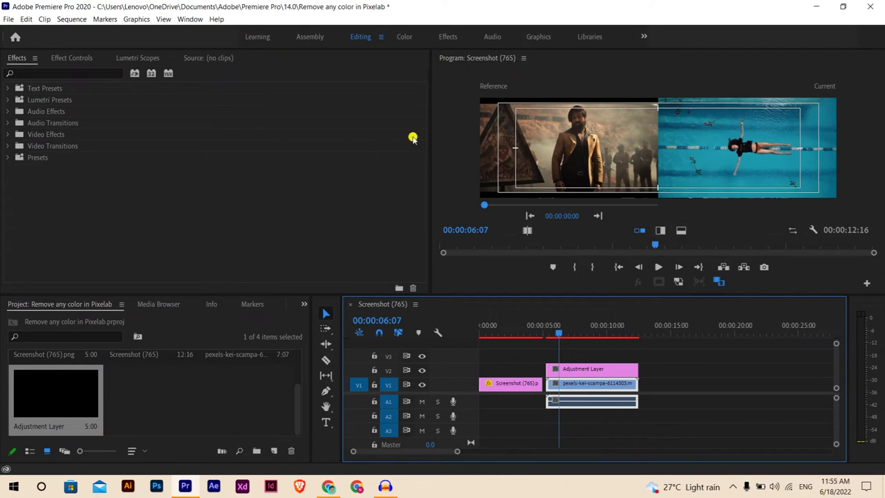
pyautogui.click(190, 19)
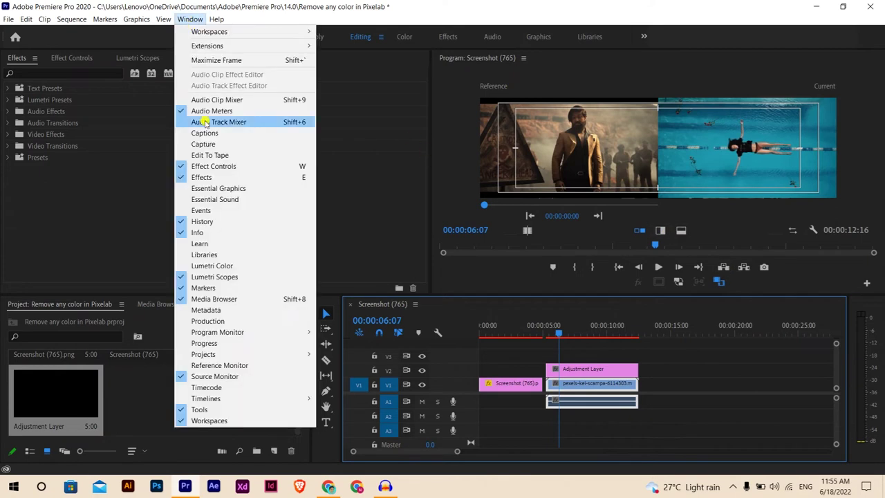
# Step: Apply Lumetri Color Match to grade the pool clip against the reference still
pyautogui.click(210, 266)
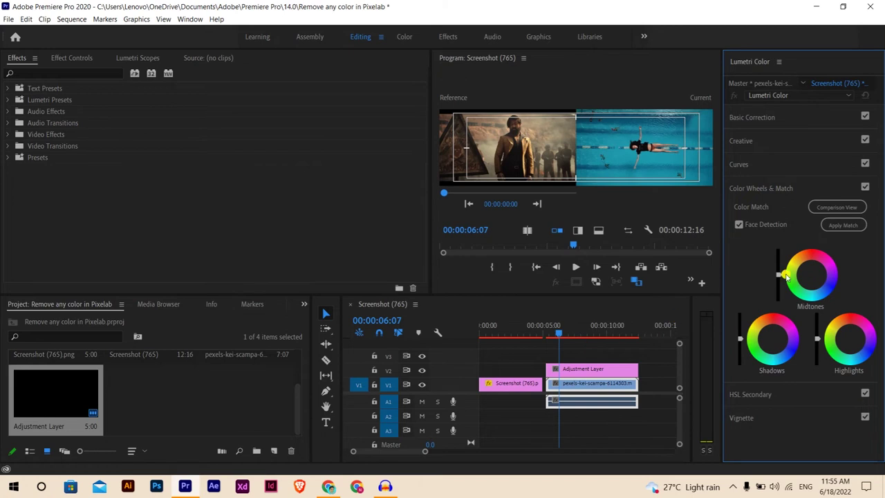
pyautogui.click(843, 225)
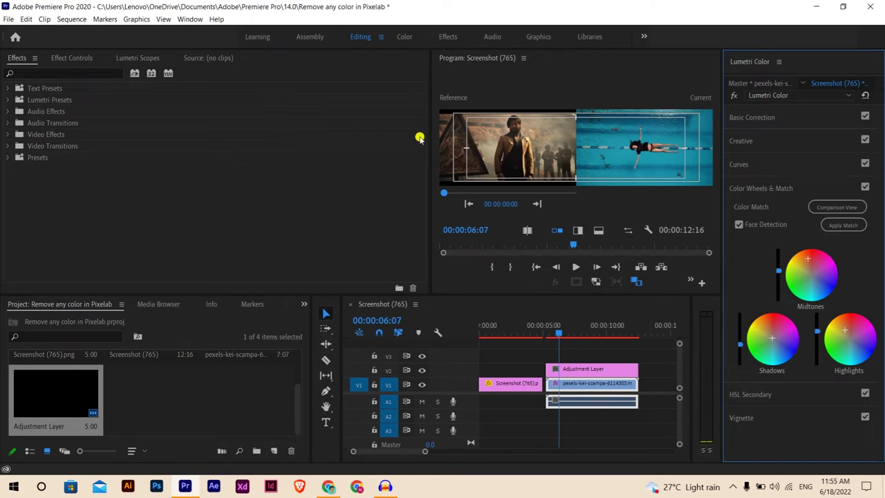
pyautogui.moveTo(426, 117); pyautogui.dragTo(367, 128)
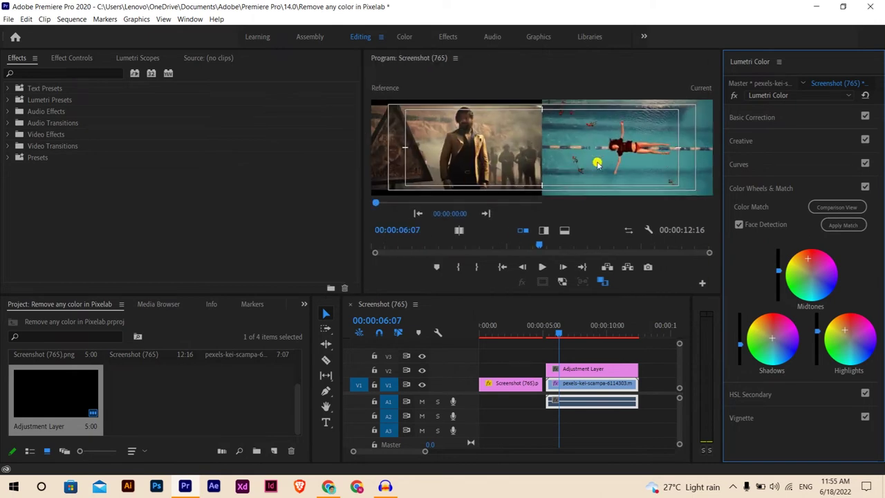
pyautogui.click(592, 369)
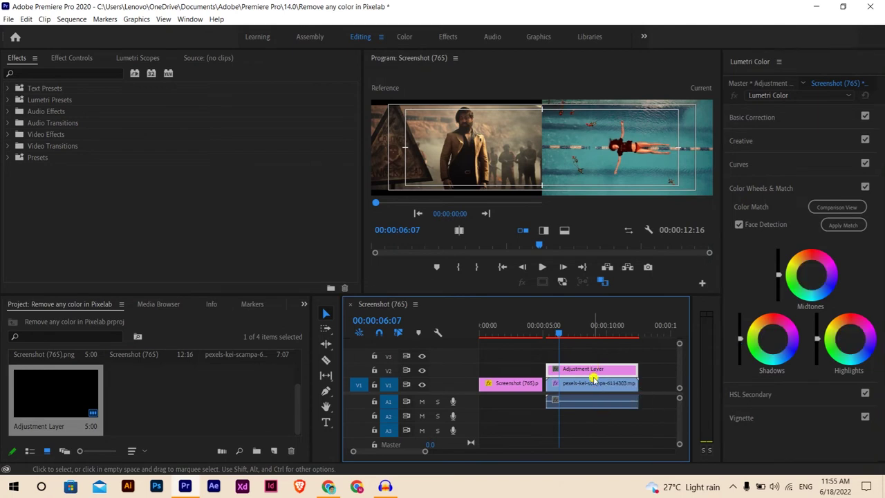
pyautogui.click(593, 385)
pyautogui.click(595, 370)
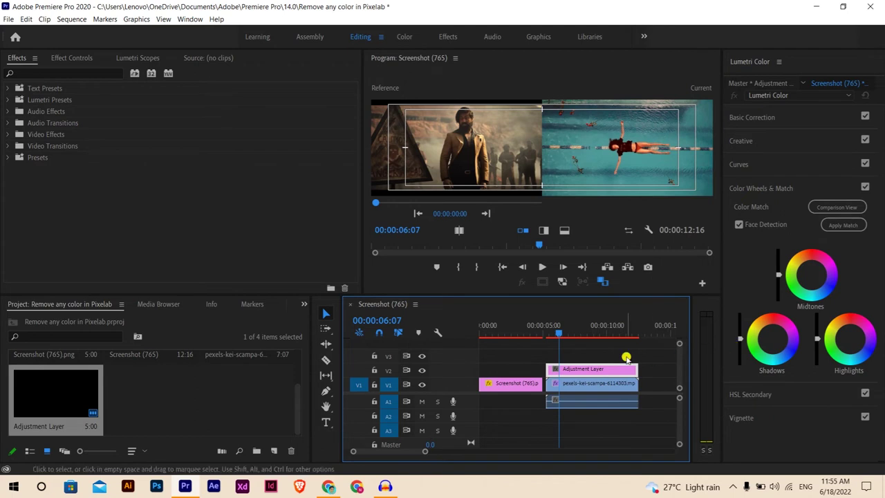
pyautogui.doubleClick(258, 401)
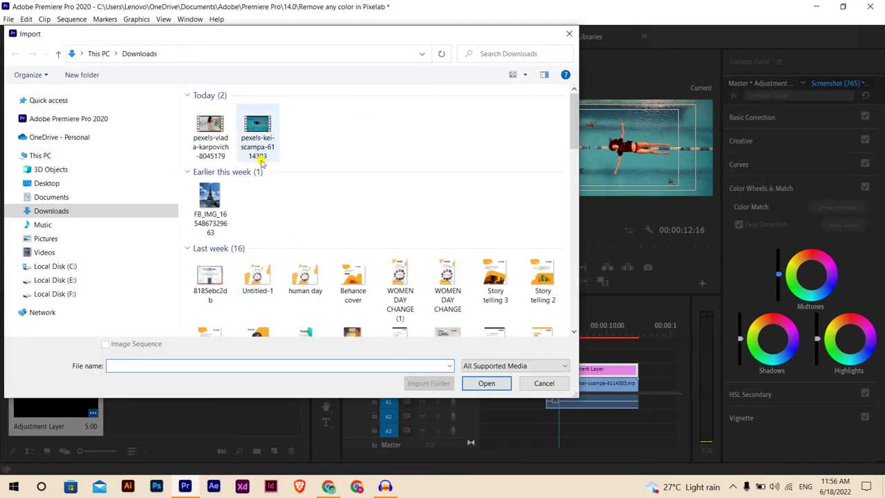
# Step: Put pexels-vlada-karpovich-8045179 on V1, stretch the adjustment layer over it, and preview in single view
pyautogui.click(211, 135)
pyautogui.click(486, 383)
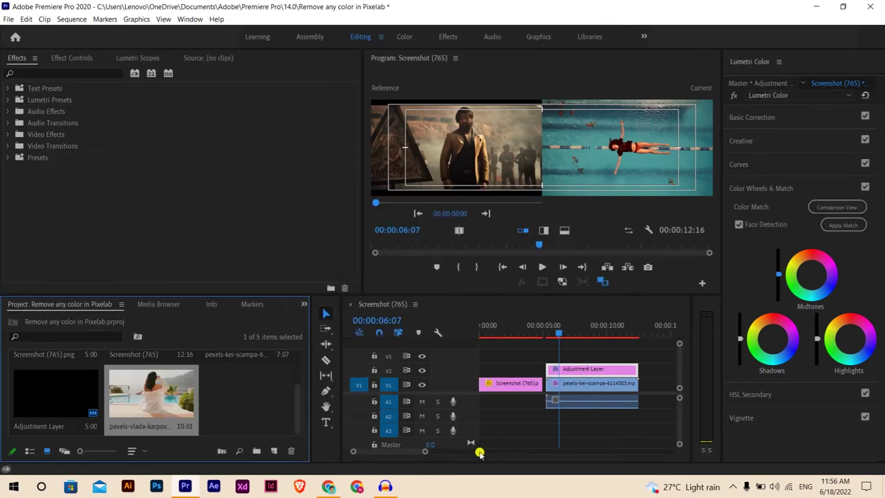
pyautogui.click(441, 452)
pyautogui.moveTo(441, 451); pyautogui.dragTo(483, 452)
pyautogui.moveTo(509, 383); pyautogui.dragTo(550, 365)
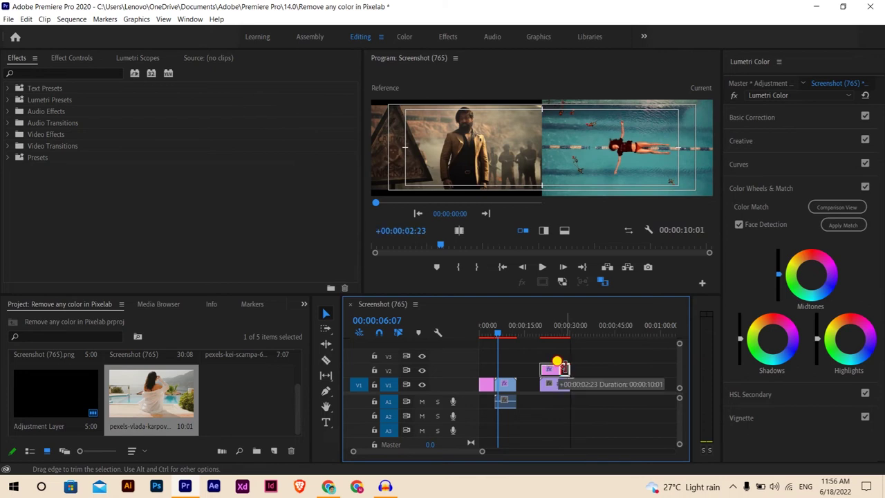
pyautogui.click(603, 280)
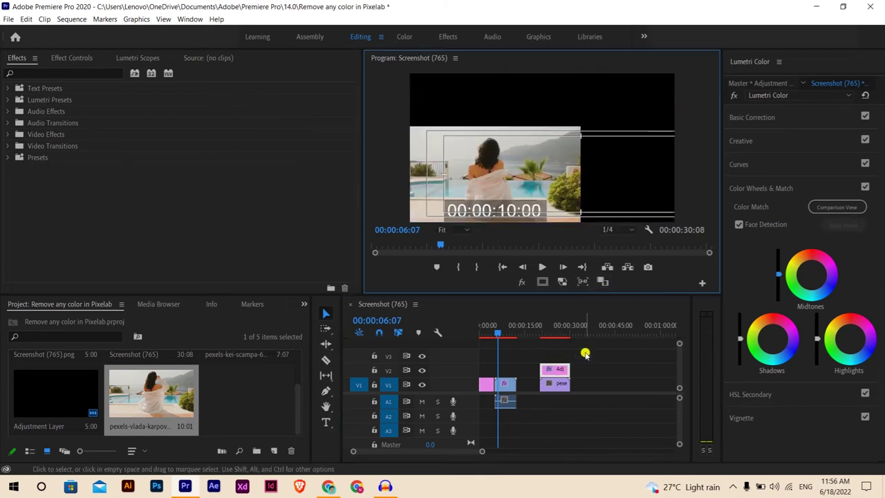
pyautogui.click(540, 337)
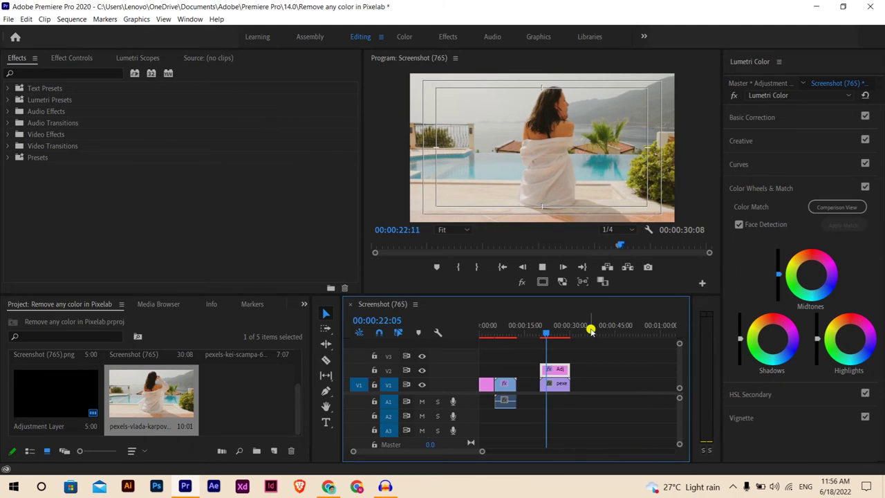
# Step: Re-enable Comparison View and apply Lumetri Color Match on the adjustment layer above the new clip
pyautogui.press('space')
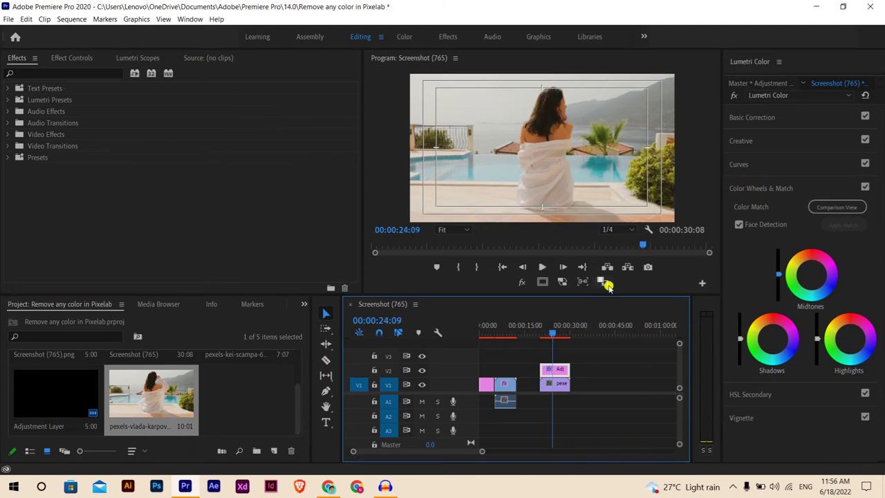
pyautogui.click(601, 282)
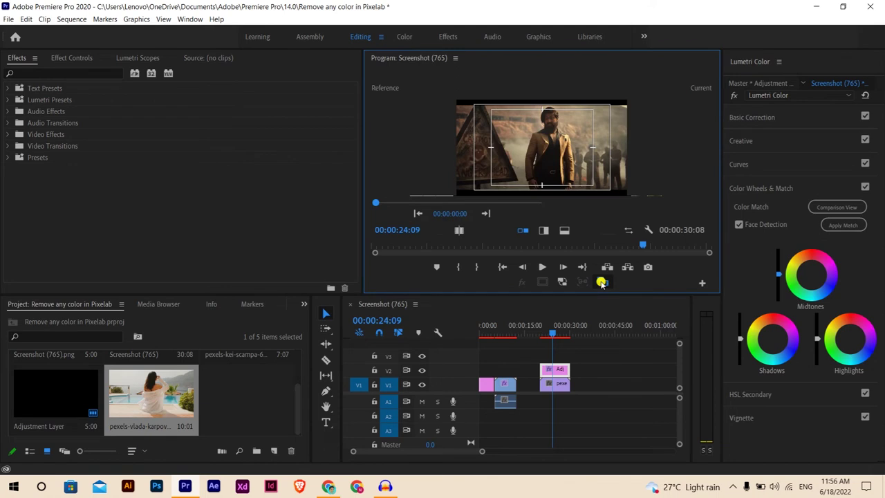
pyautogui.click(574, 350)
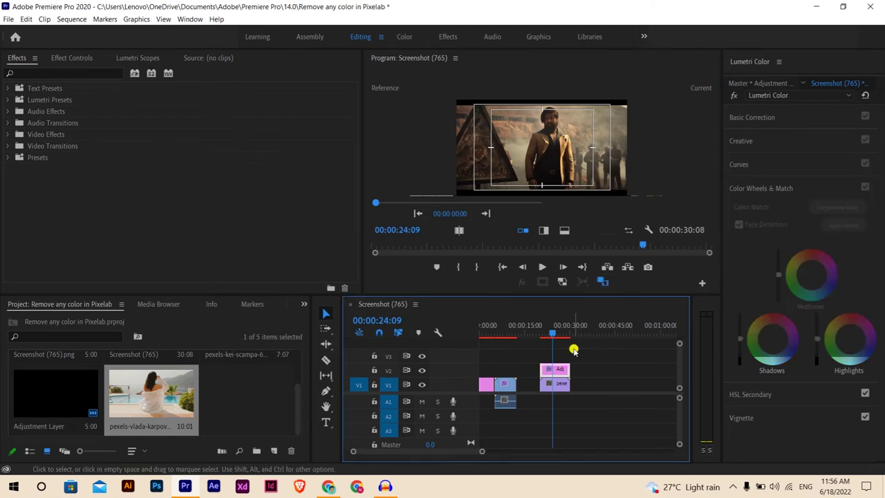
pyautogui.click(560, 370)
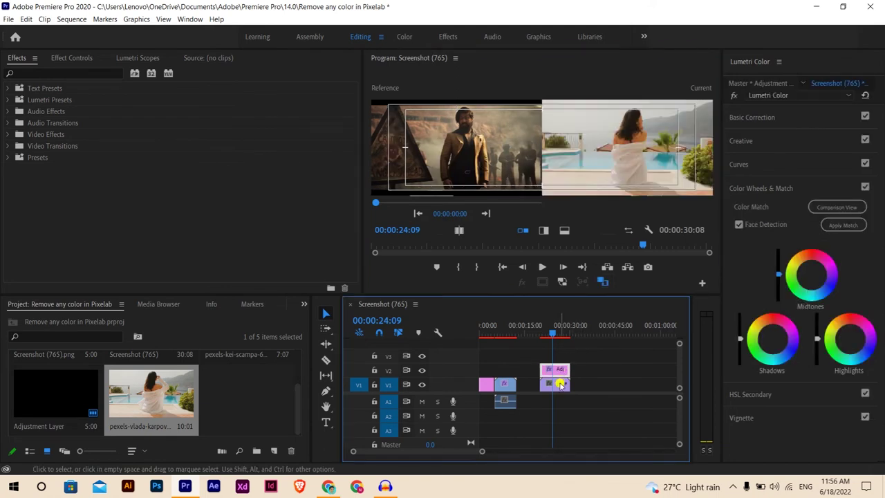
pyautogui.click(561, 385)
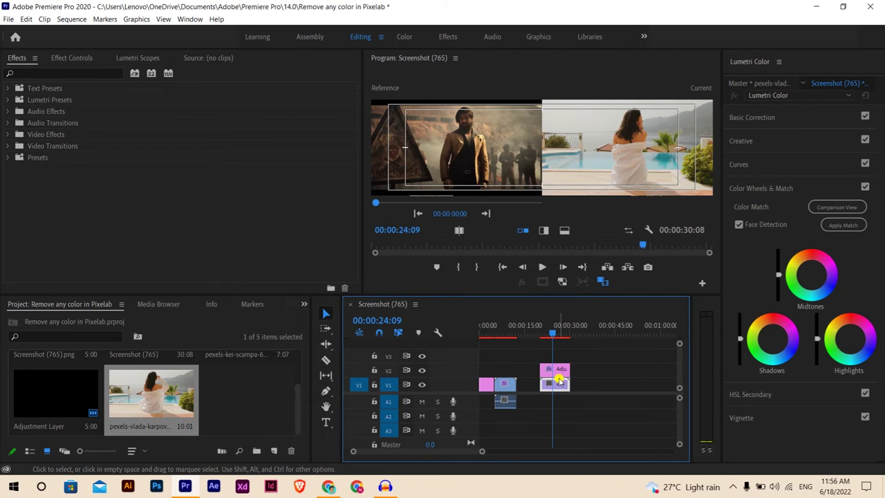
pyautogui.click(560, 372)
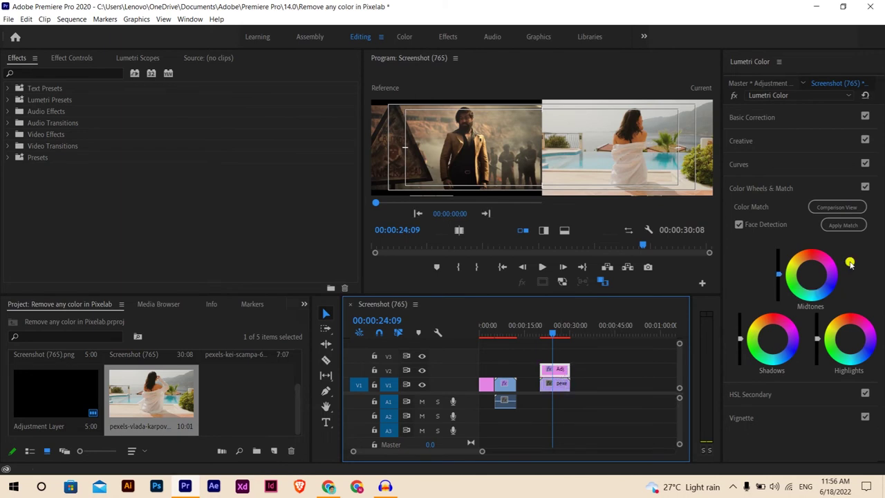
pyautogui.click(856, 228)
pyautogui.click(855, 230)
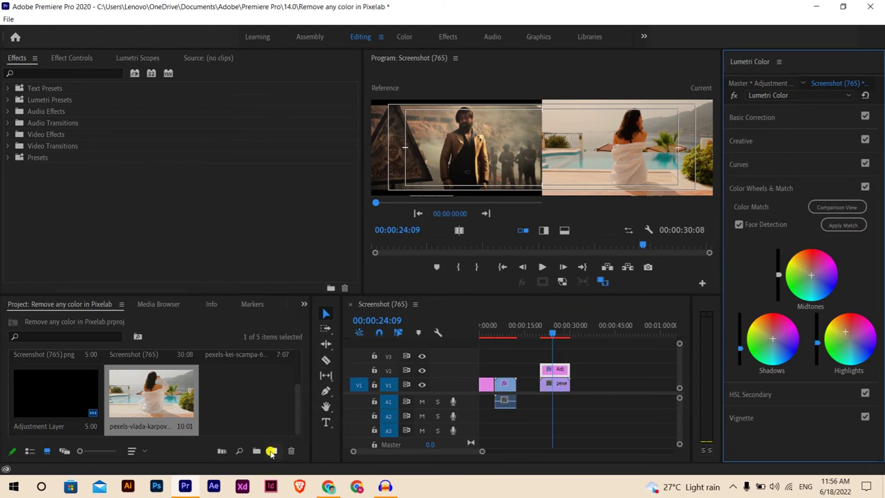
# Step: Create a new sequence named 'KGF chapeter 2 color grading'
pyautogui.click(274, 450)
pyautogui.click(296, 308)
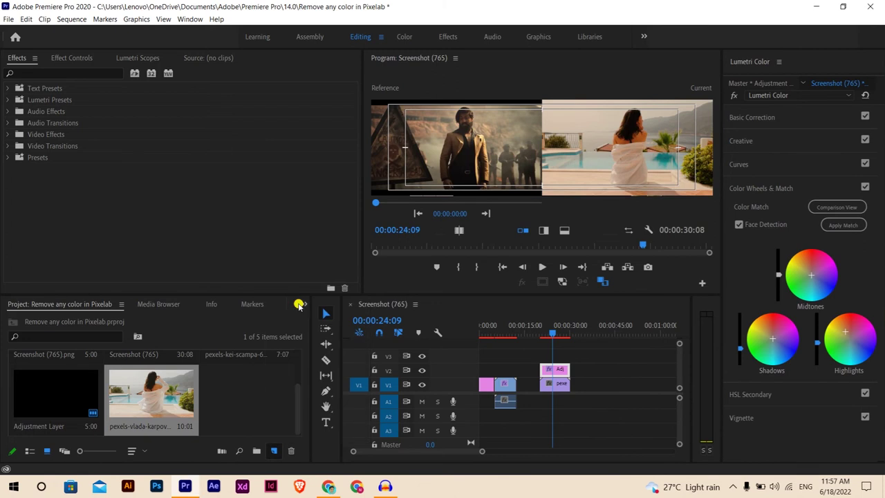
pyautogui.press('BackSpace')
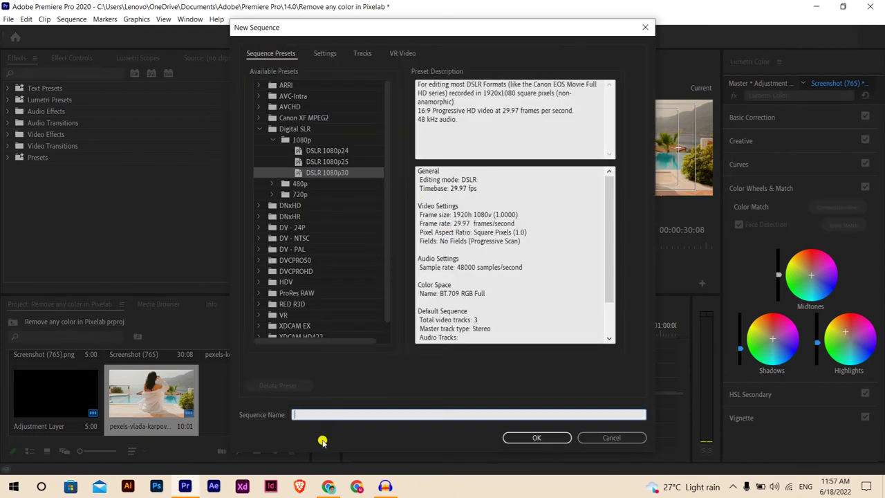
pyautogui.write('KGF chapeter 2 color grading')
pyautogui.press('Return')
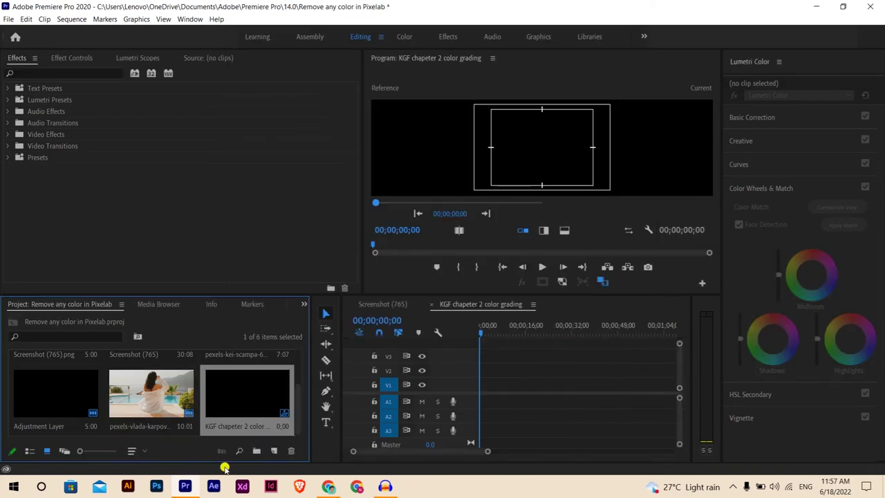
# Step: Place the graded adjustment layer on V1 of the KGF chapter 2 color grading sequence, play it back, and open the Lumetri Color panel menu
pyautogui.click(382, 305)
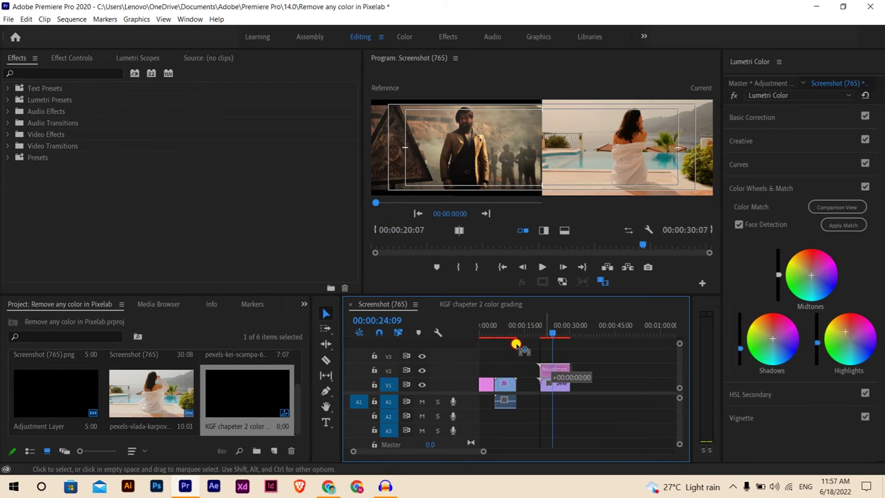
pyautogui.moveTo(473, 299); pyautogui.dragTo(493, 391)
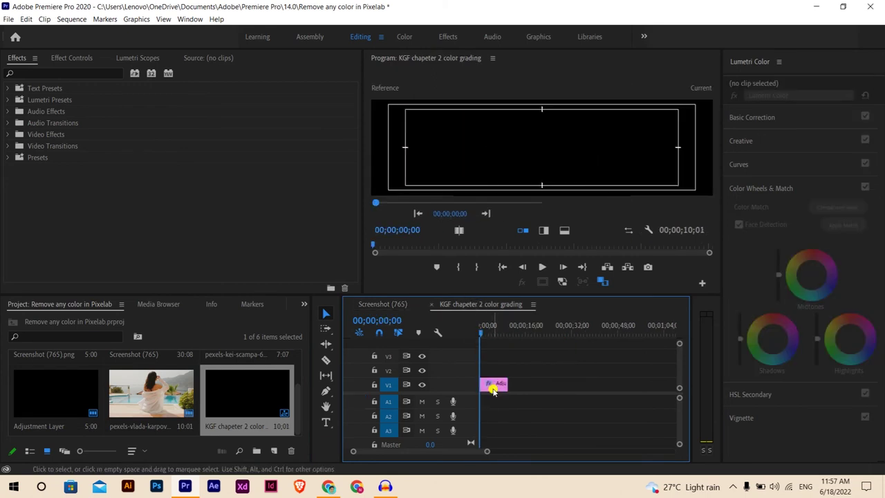
pyautogui.press('space')
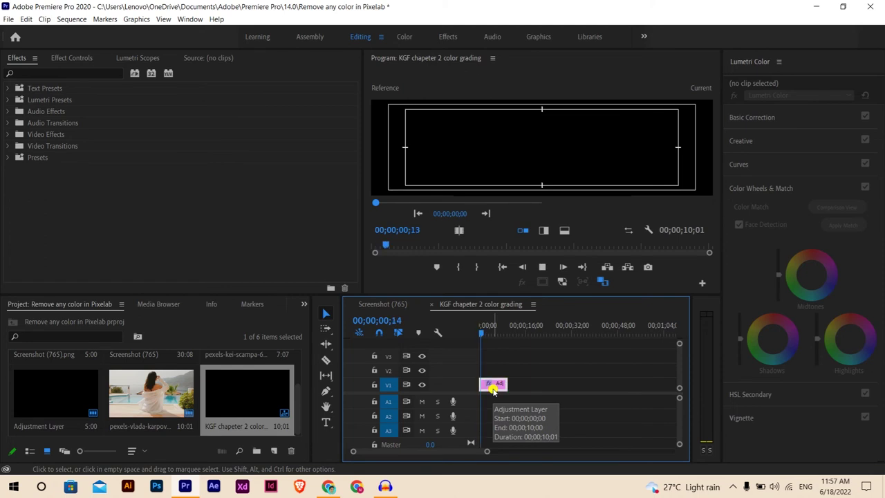
pyautogui.click(604, 283)
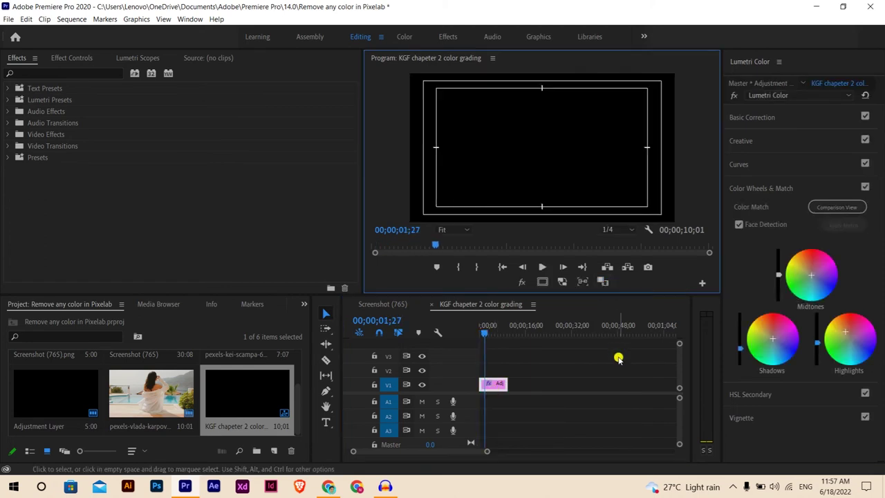
pyautogui.click(780, 61)
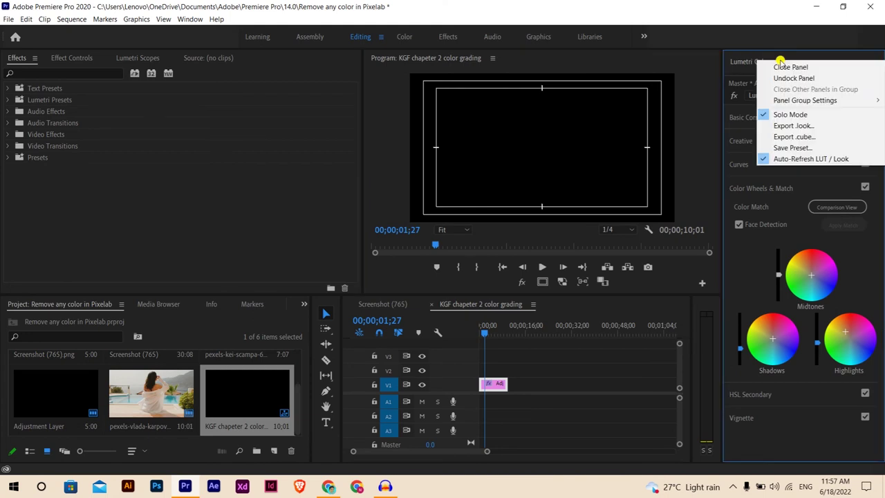
# Step: Save the Lumetri grade as preset 'KGF chapetter 2 color grading' with description 'Color grading'
pyautogui.click(795, 151)
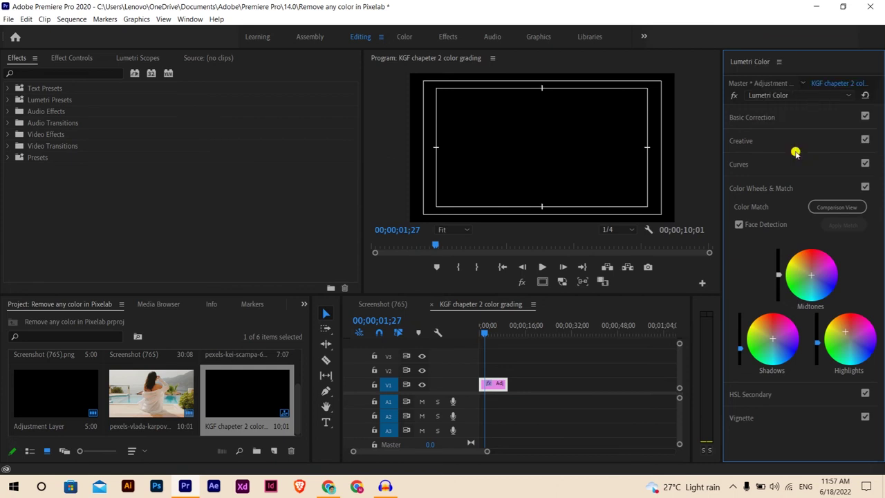
pyautogui.press('BackSpace')
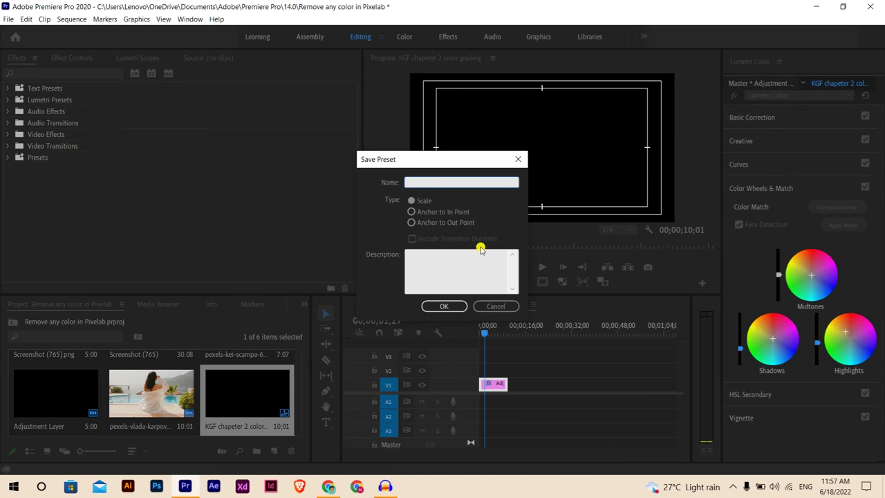
pyautogui.write('KGF')
pyautogui.write(' chapet')
pyautogui.write('te')
pyautogui.write('r 2 color gr')
pyautogui.write('ading')
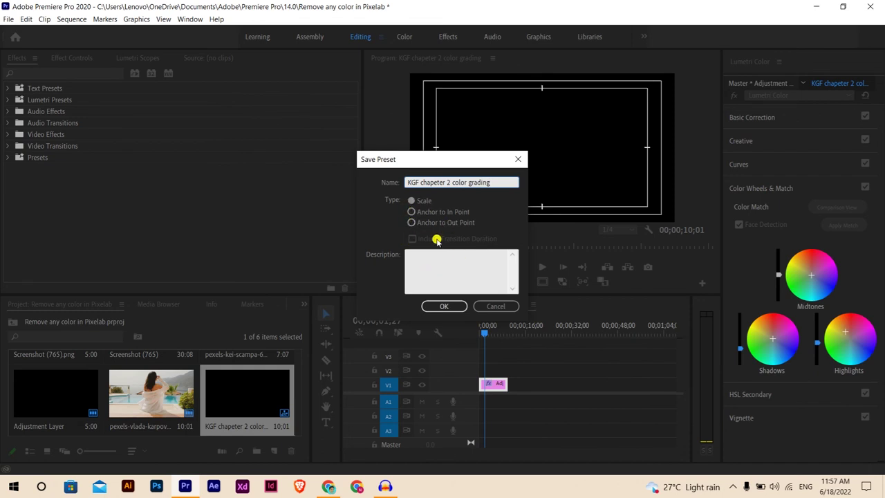
pyautogui.click(440, 259)
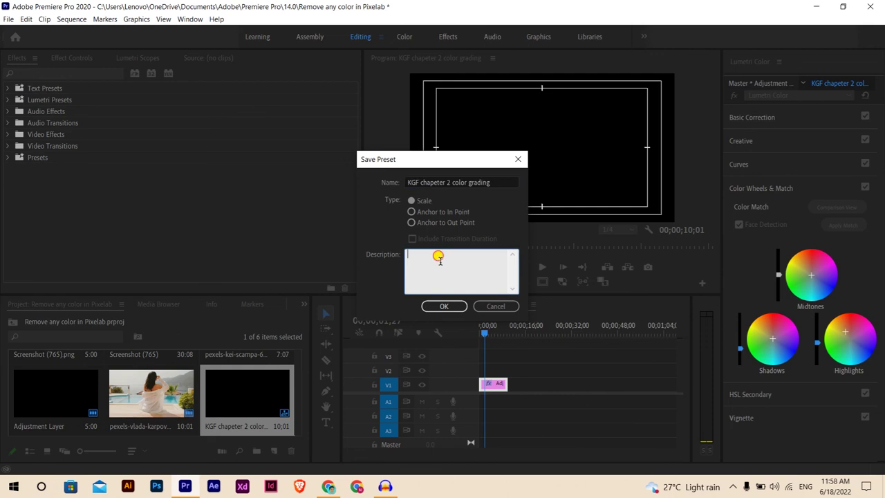
pyautogui.write('COLOR')
pyautogui.press('BackSpace')
pyautogui.press('BackSpace')
pyautogui.press('BackSpace')
pyautogui.press('BackSpace')
pyautogui.write('olor grading')
pyautogui.click(443, 306)
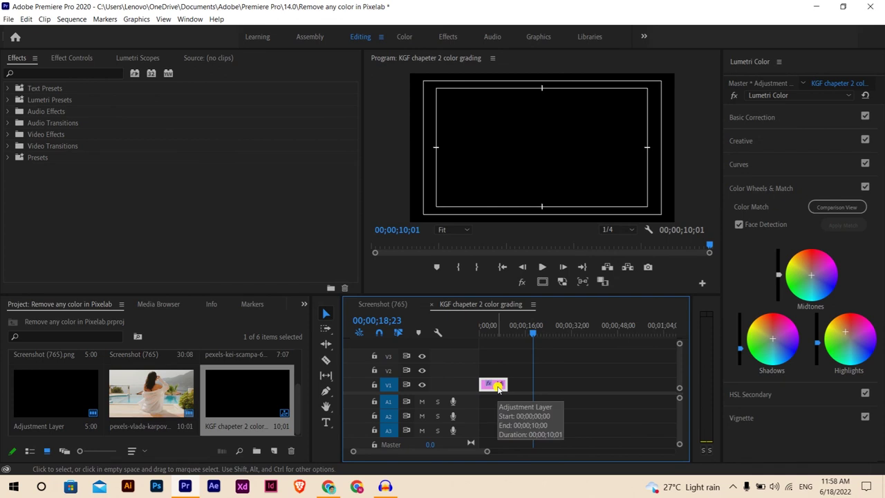
# Step: Swap the adjustment layer for the pexels pool clip on V1, matching sequence settings to the clip
pyautogui.press('Delete')
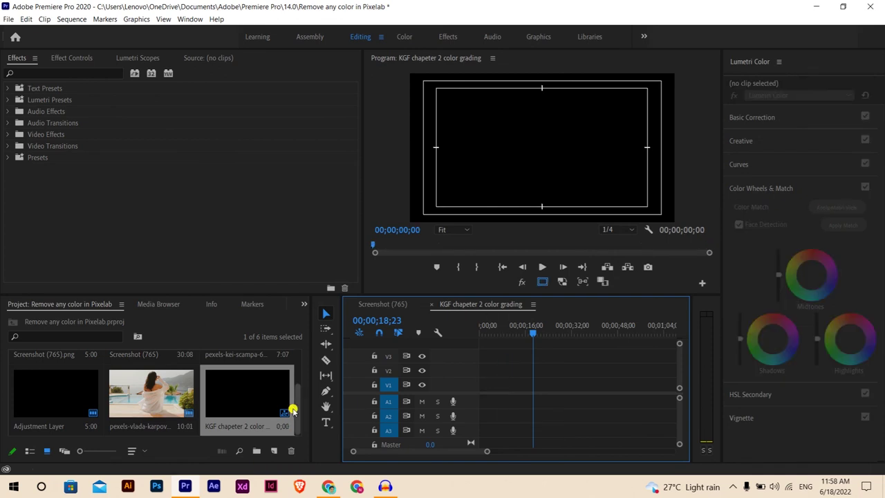
pyautogui.doubleClick(152, 391)
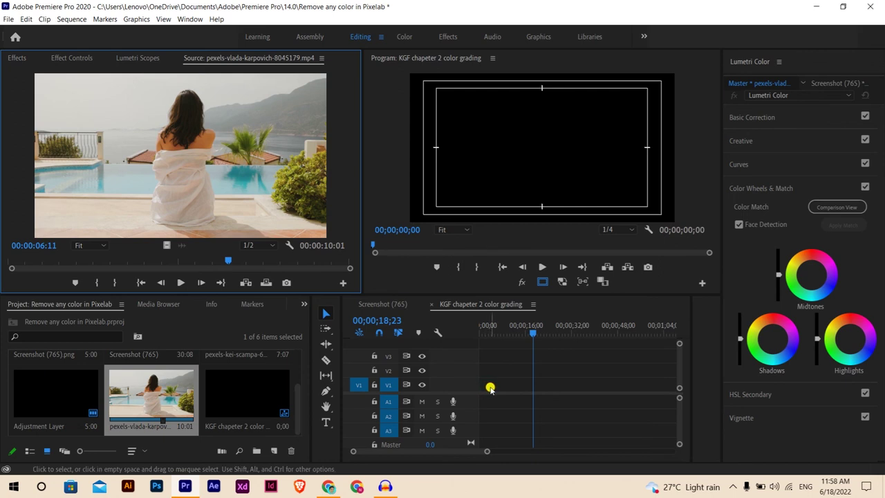
pyautogui.moveTo(186, 400); pyautogui.dragTo(483, 382)
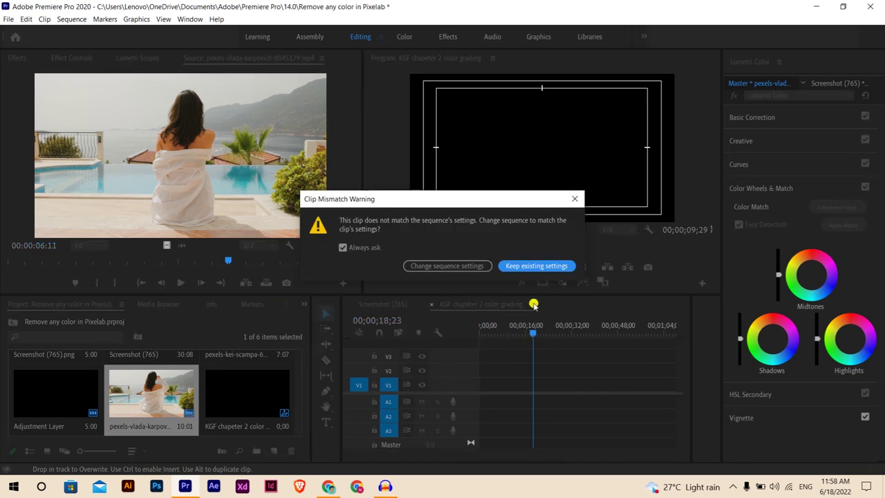
pyautogui.click(459, 270)
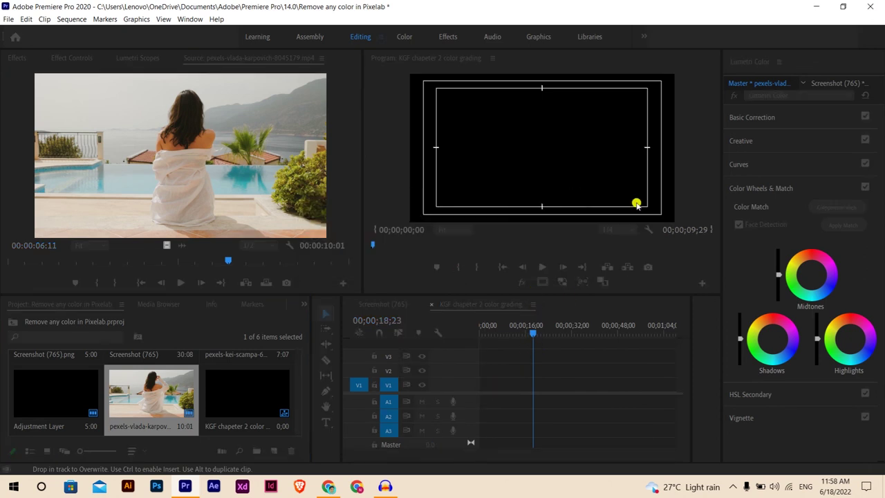
# Step: Play the pool footage from the start, then bring up the Effects panel search
pyautogui.moveTo(532, 334); pyautogui.dragTo(474, 336)
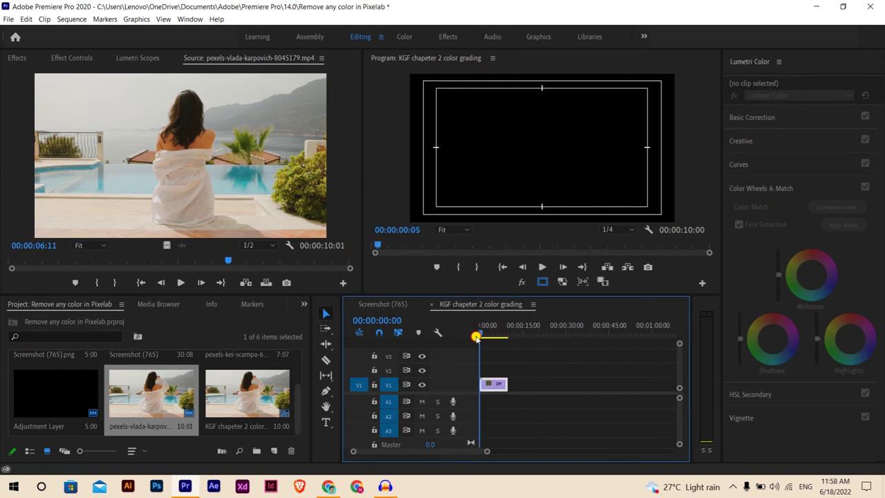
pyautogui.press('space')
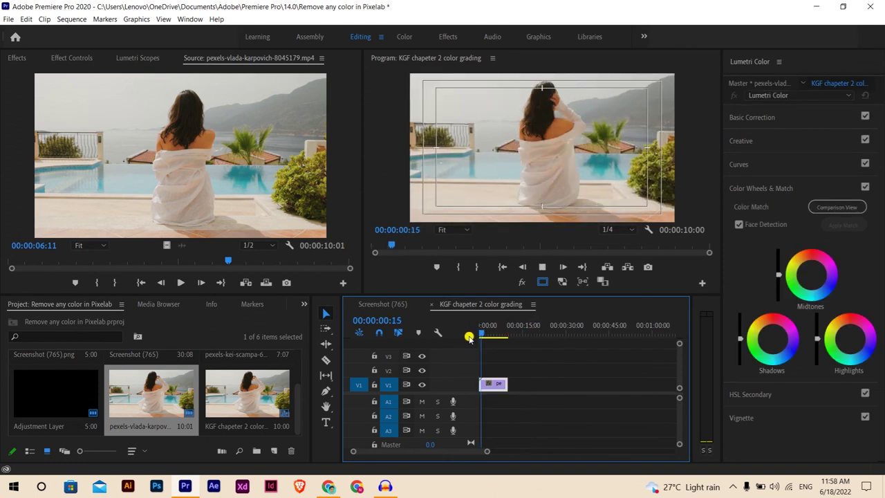
pyautogui.press('space')
pyautogui.hotkey('shift', '7')
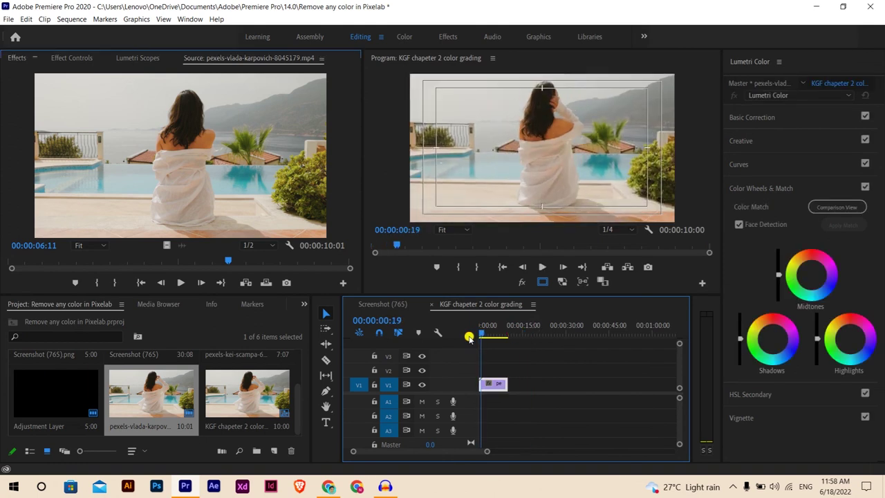
pyautogui.click(90, 72)
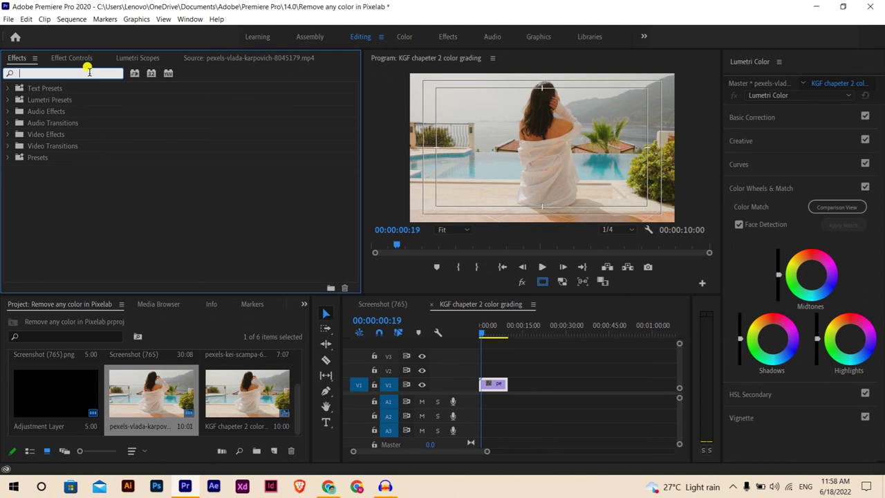
# Step: Search Effects for 'kgf' and drag the KGF chapter 2 color grading preset onto the pool clip
pyautogui.write('kgf')
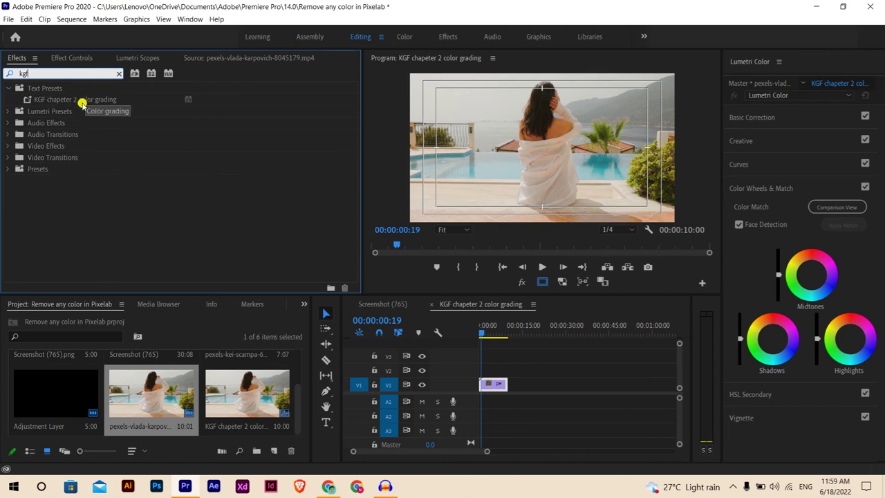
pyautogui.click(66, 96)
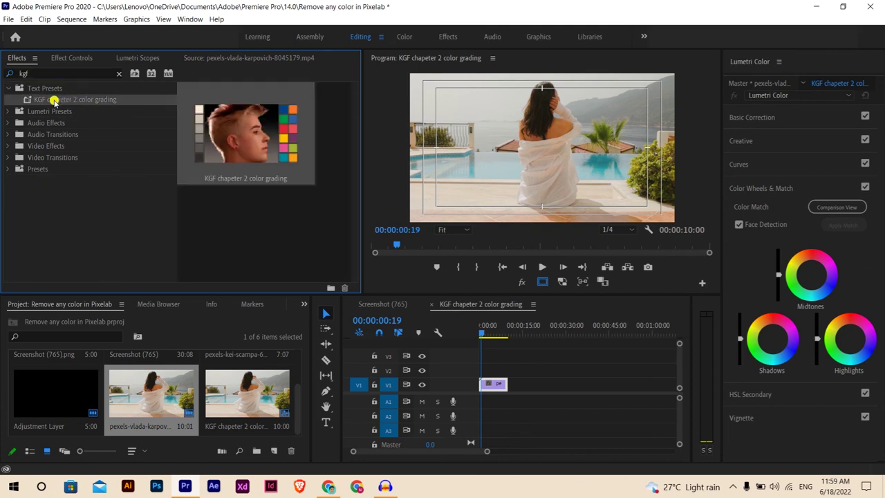
pyautogui.moveTo(54, 101); pyautogui.dragTo(495, 385)
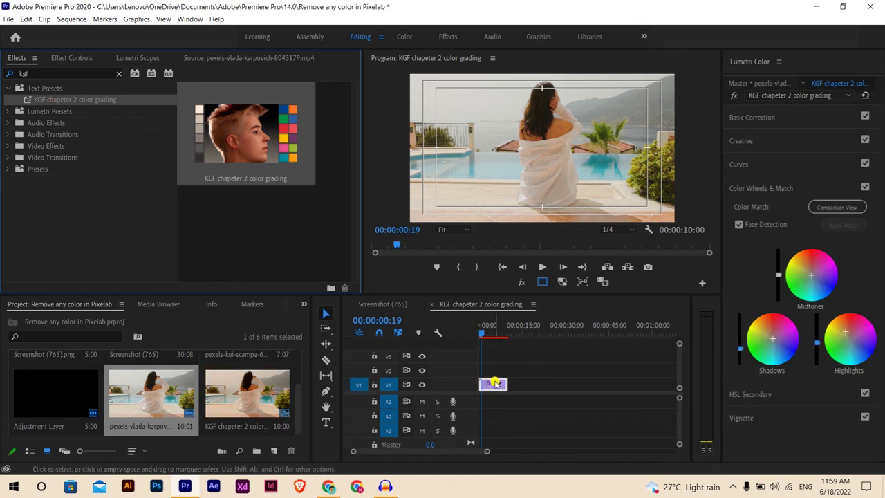